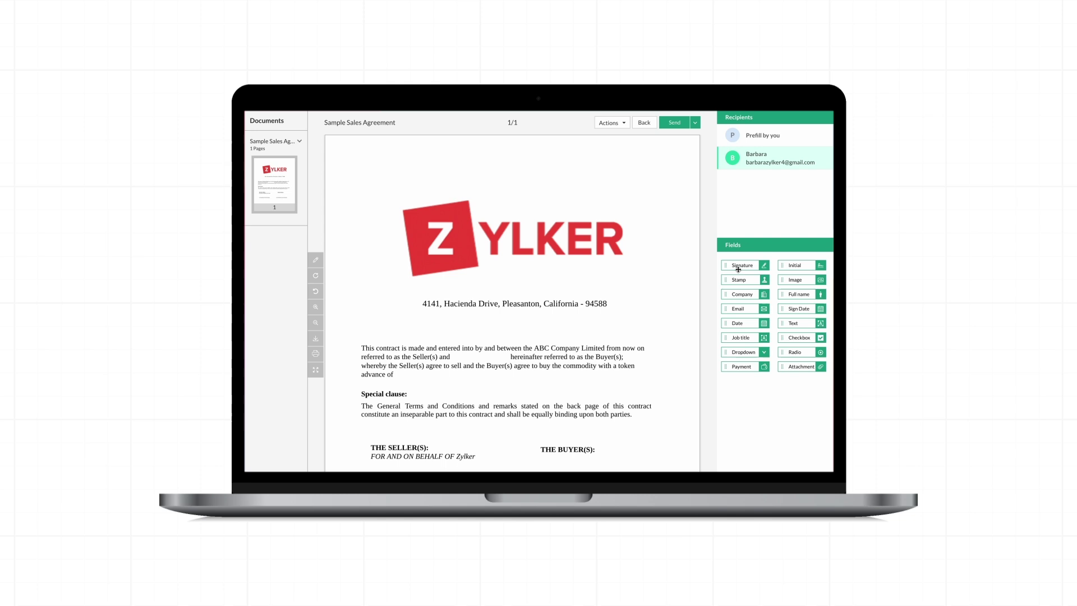
Place Full name after 'Seller(s) and', a Signature under THE BUYER(S), and start a payment field.
{"action": "left_click_drag", "start_coordinate": [795, 295], "coordinate": [467, 357]}
{"action": "scroll", "coordinate": [505, 336], "scroll_direction": "down", "scroll_amount": 3}
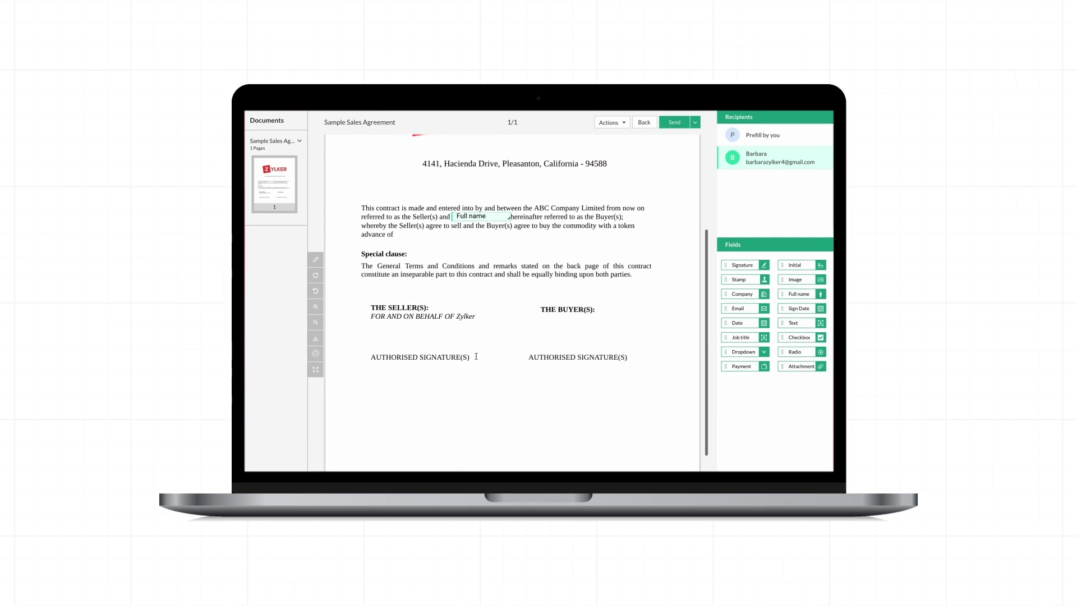
{"action": "left_click_drag", "start_coordinate": [754, 267], "coordinate": [570, 334]}
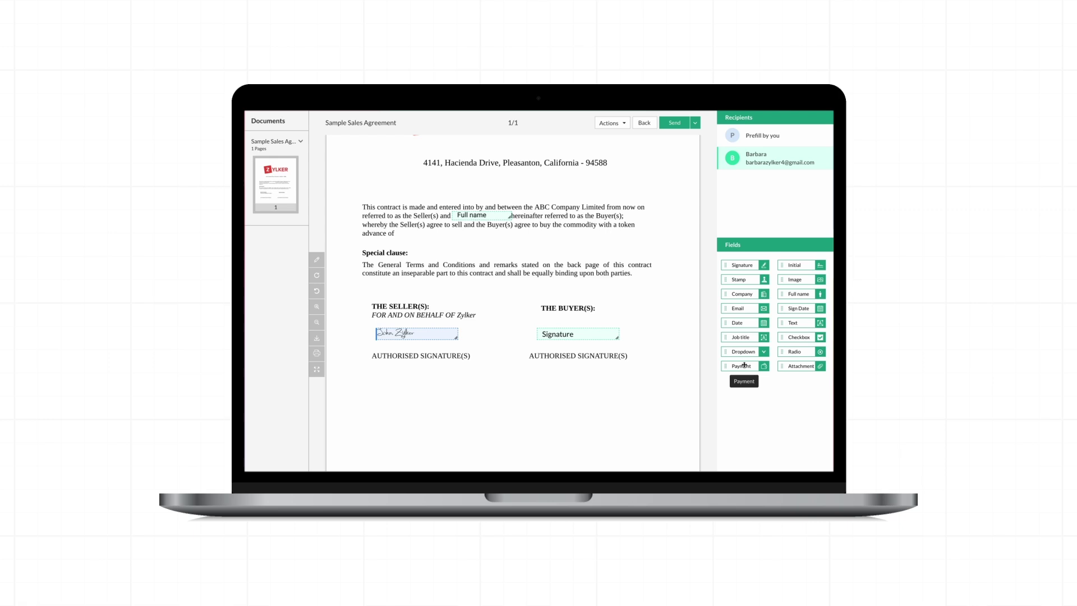
{"action": "left_click_drag", "start_coordinate": [744, 366], "coordinate": [421, 234]}
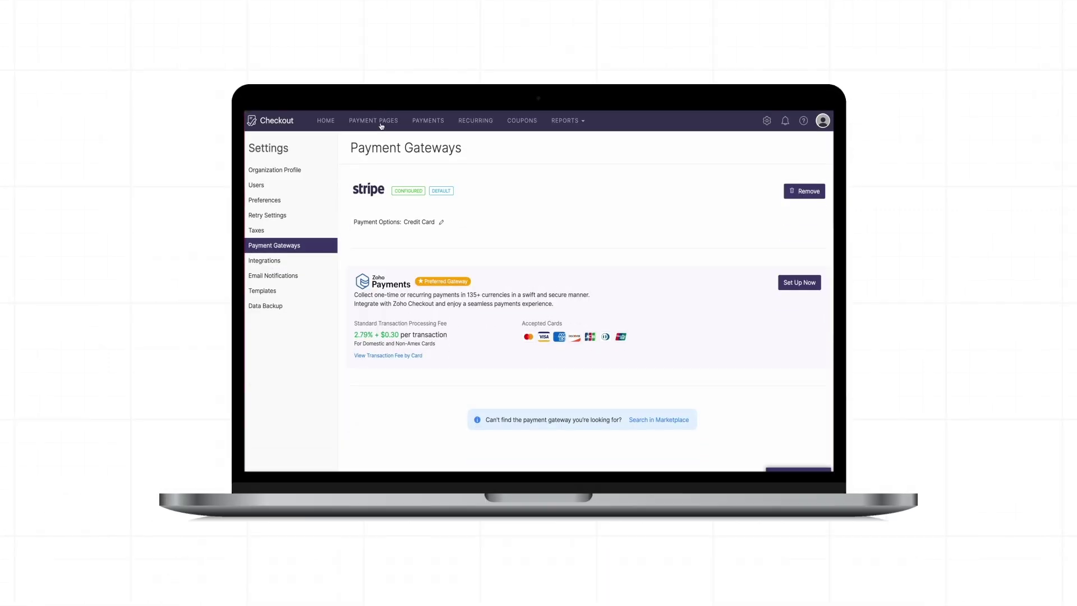
{"action": "type", "text": "Sales advance"}
Move to the Amount entry on the one-time 'Sales advance' payment page.
{"action": "left_click", "coordinate": [486, 284]}
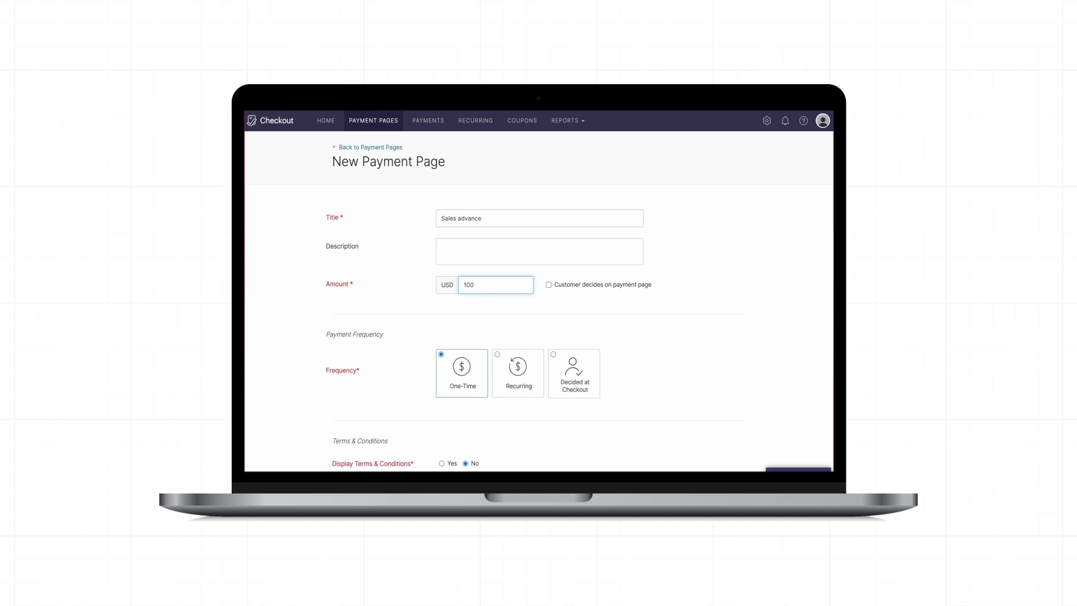
{"action": "scroll", "coordinate": [538, 337], "scroll_direction": "down", "scroll_amount": 3}
{"action": "scroll", "coordinate": [538, 337], "scroll_direction": "down", "scroll_amount": 2}
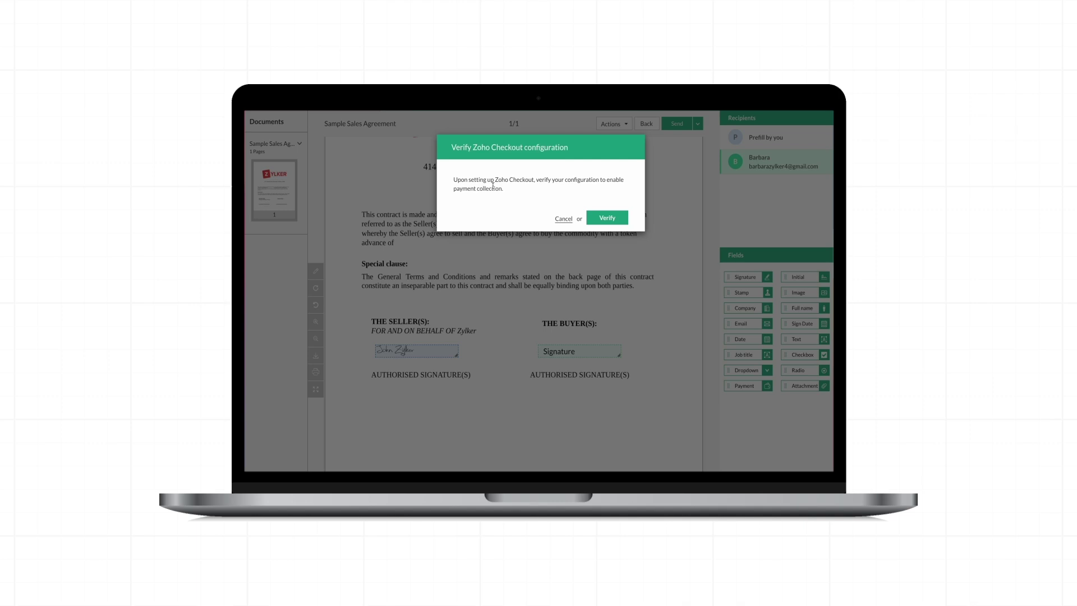
Verify the Checkout configuration, add the USD 100 payment field after 'advance of', and send.
{"action": "left_click", "coordinate": [614, 222]}
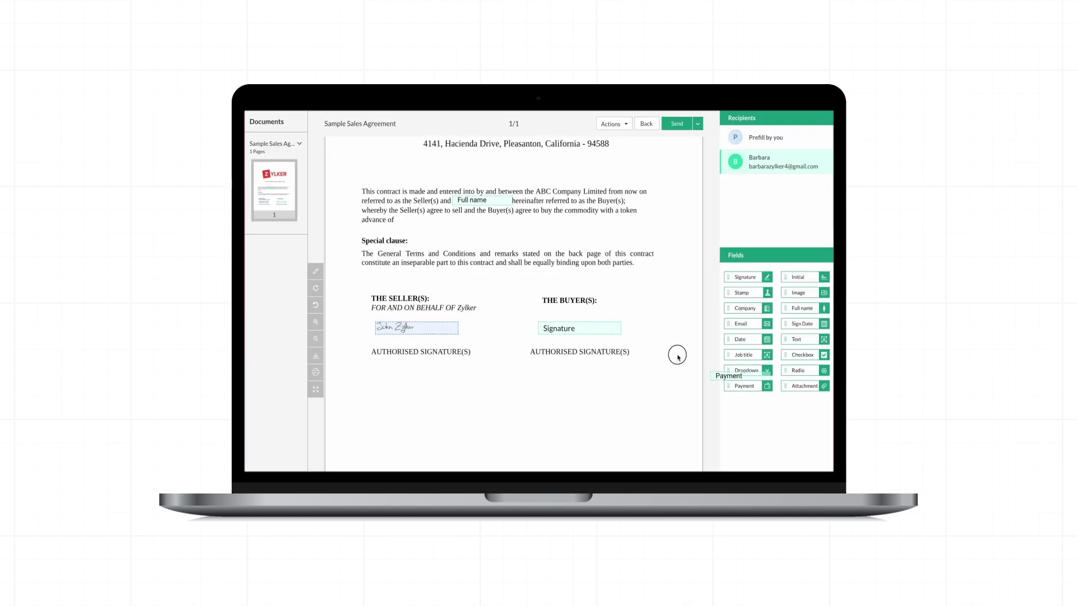
{"action": "left_click_drag", "start_coordinate": [678, 356], "coordinate": [404, 221]}
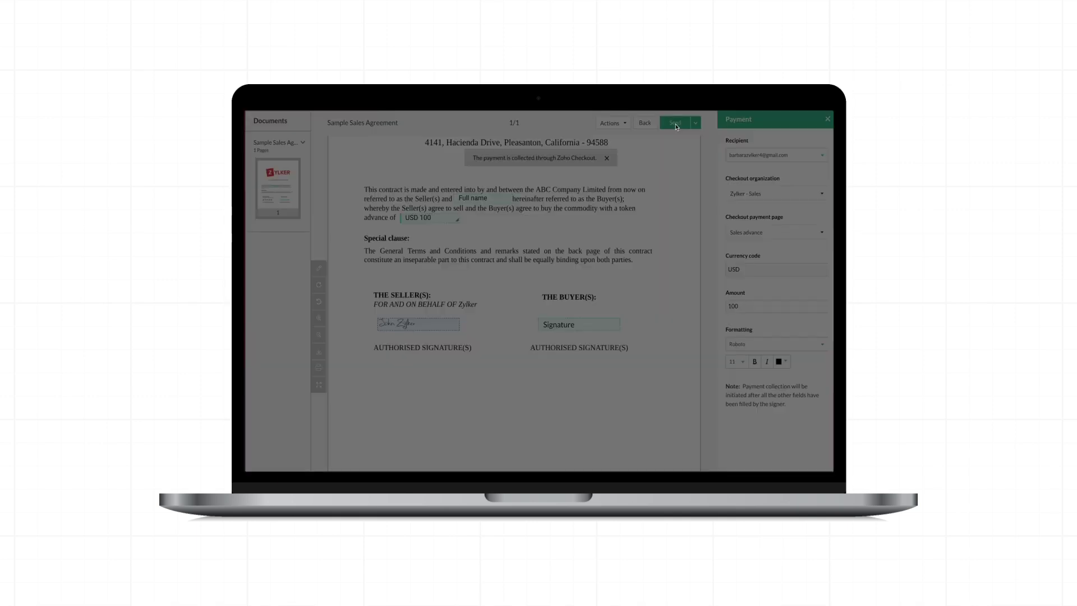
{"action": "left_click", "coordinate": [617, 263]}
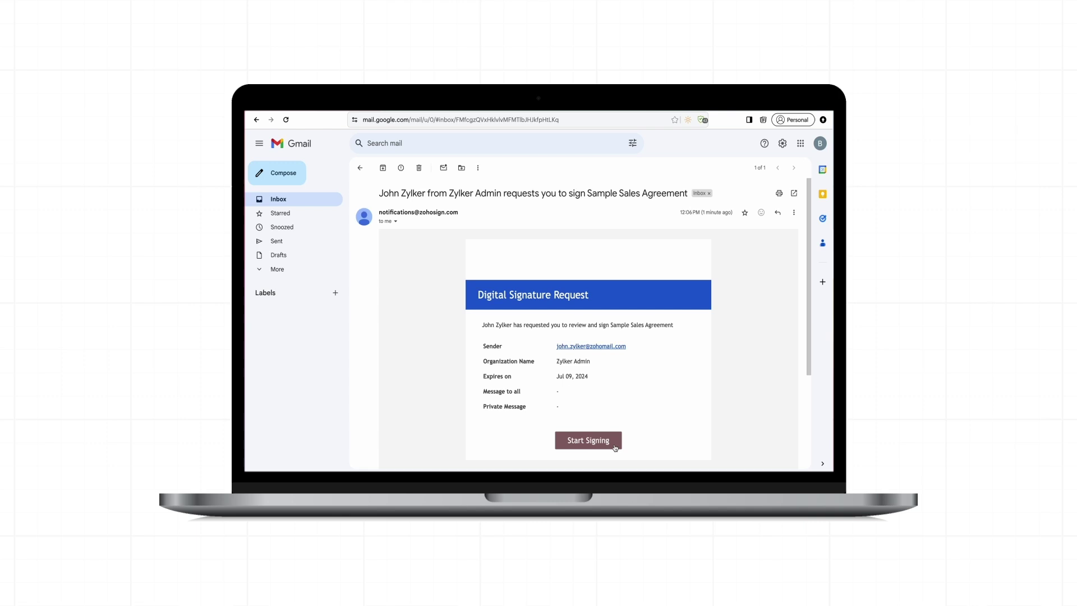
Sign the agreement as the buyer with Pay & sign and pay the USD 100.
{"action": "left_click", "coordinate": [612, 446]}
{"action": "left_click", "coordinate": [726, 165]}
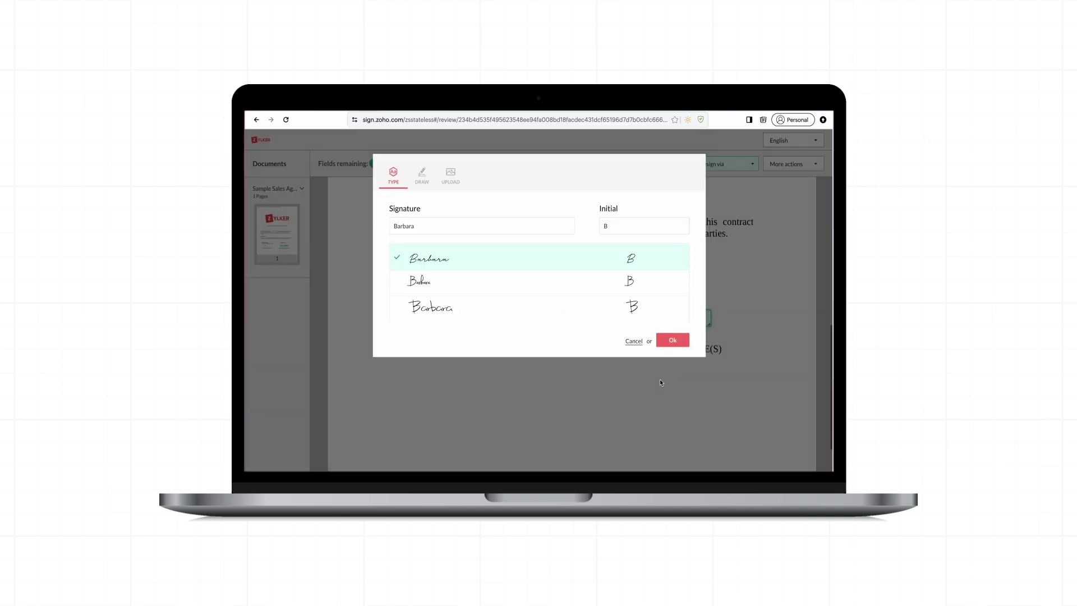
{"action": "left_click", "coordinate": [671, 341]}
{"action": "left_click", "coordinate": [720, 164]}
{"action": "left_click", "coordinate": [742, 227]}
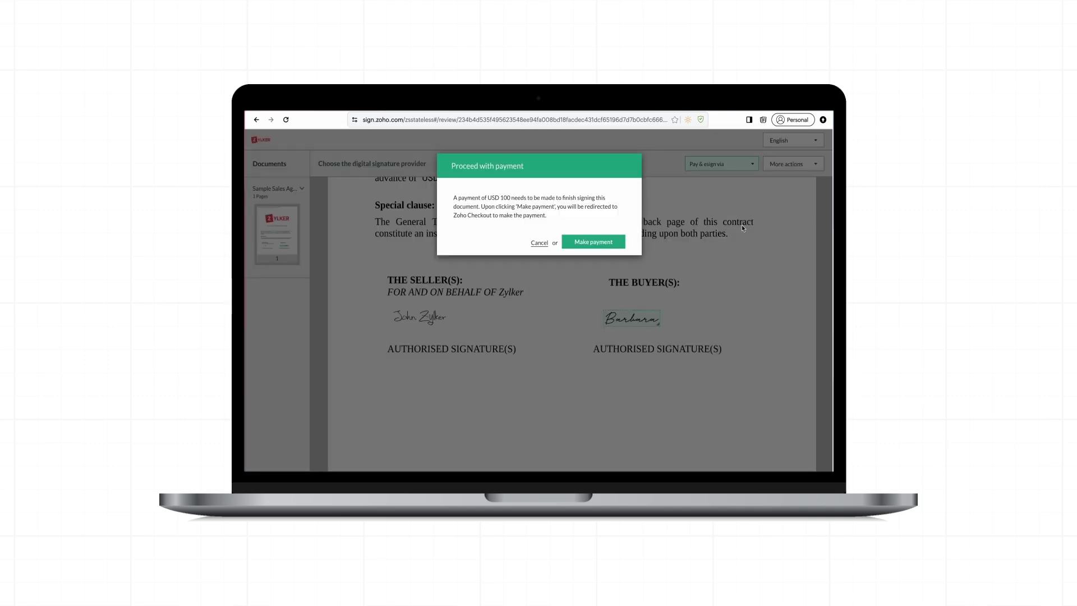
{"action": "left_click", "coordinate": [612, 243]}
{"action": "left_click", "coordinate": [545, 454]}
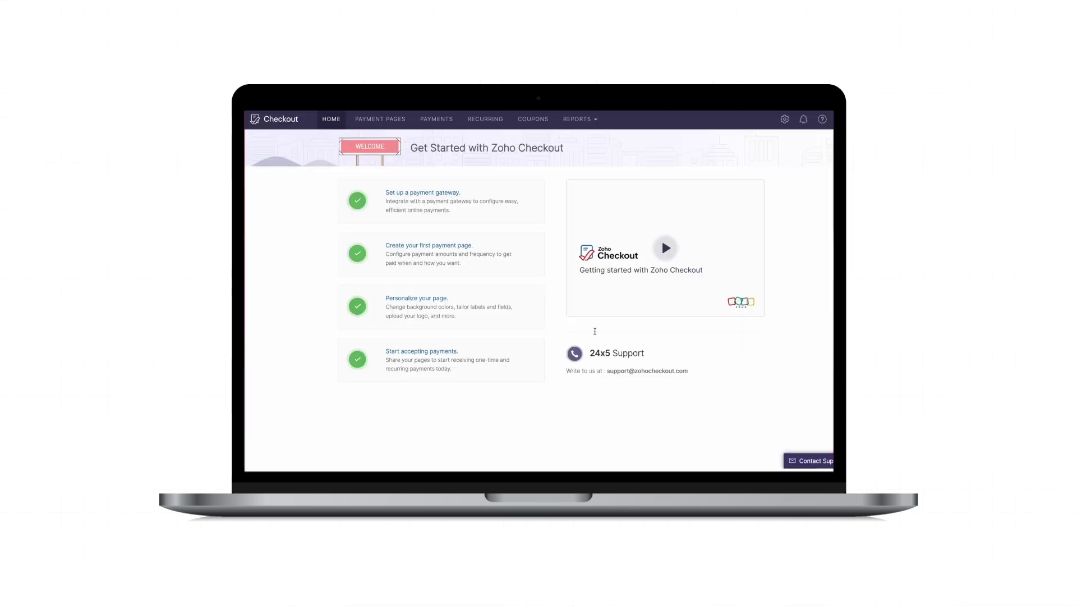
Show Zoho Checkout's Payments list with the $100.00 Sales advance payment.
{"action": "left_click", "coordinate": [442, 120]}
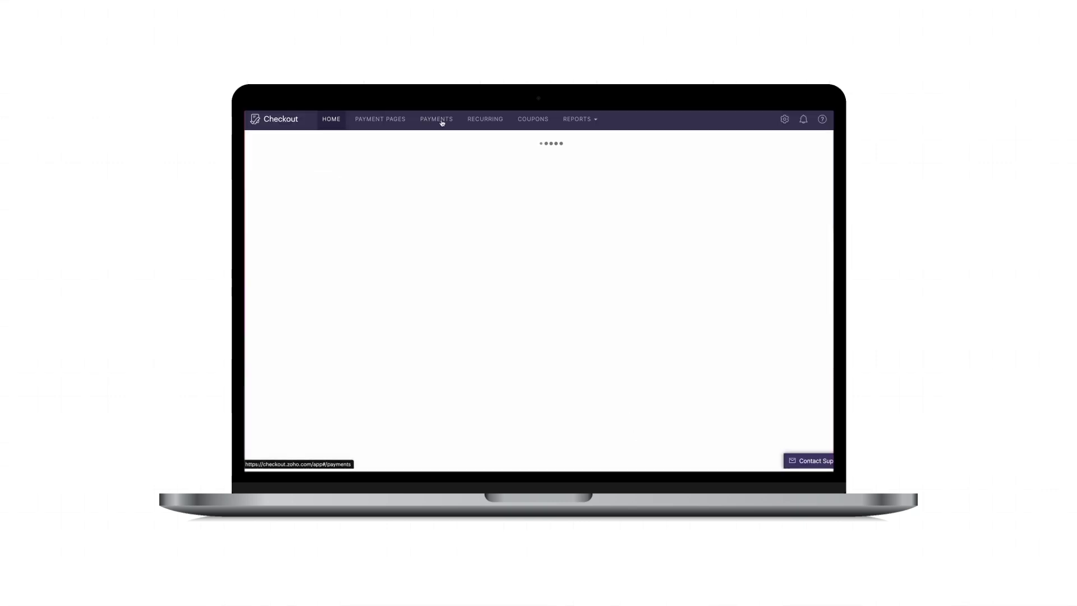